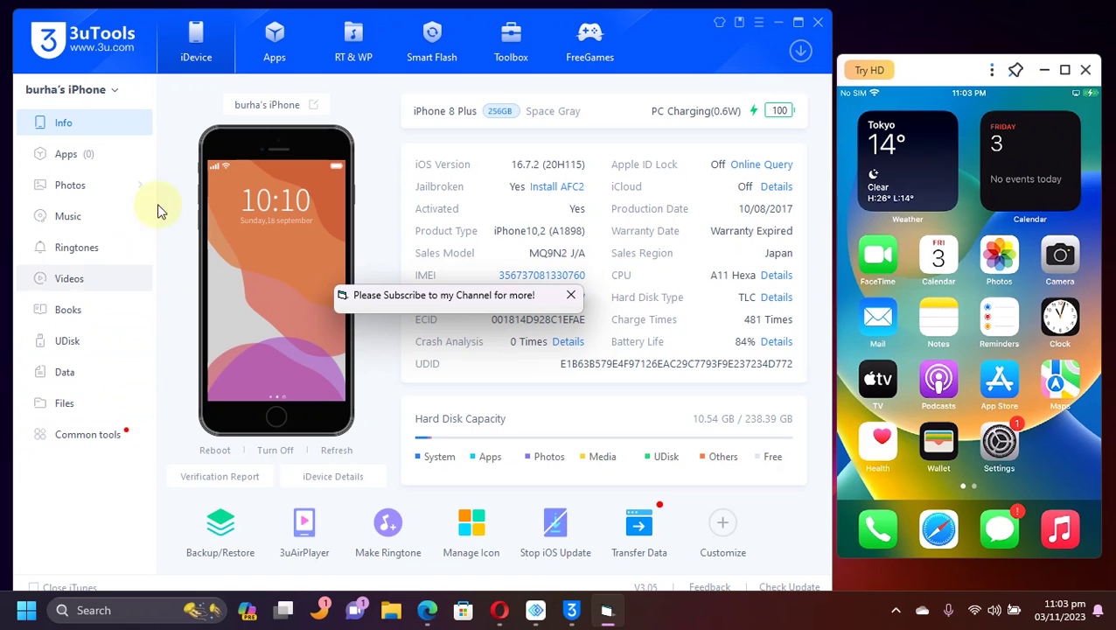
Browse the iPhone's files and view the folders available under File System (User).
{"action": "left_click", "coordinate": [68, 403]}
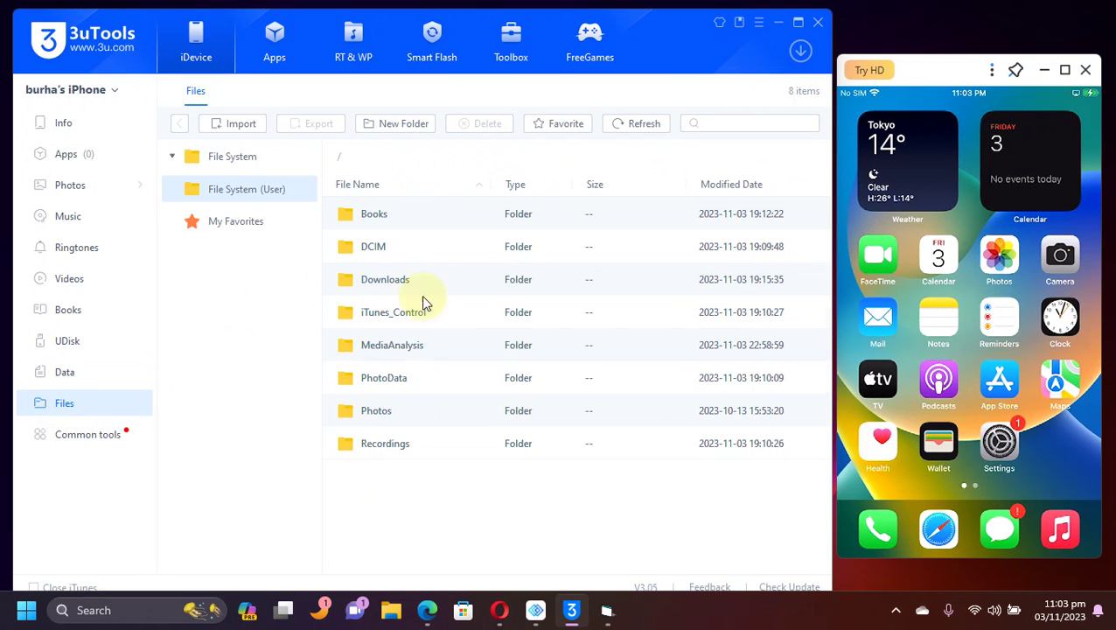
{"action": "left_click", "coordinate": [172, 158]}
{"action": "left_click", "coordinate": [172, 157]}
{"action": "left_click", "coordinate": [245, 198]}
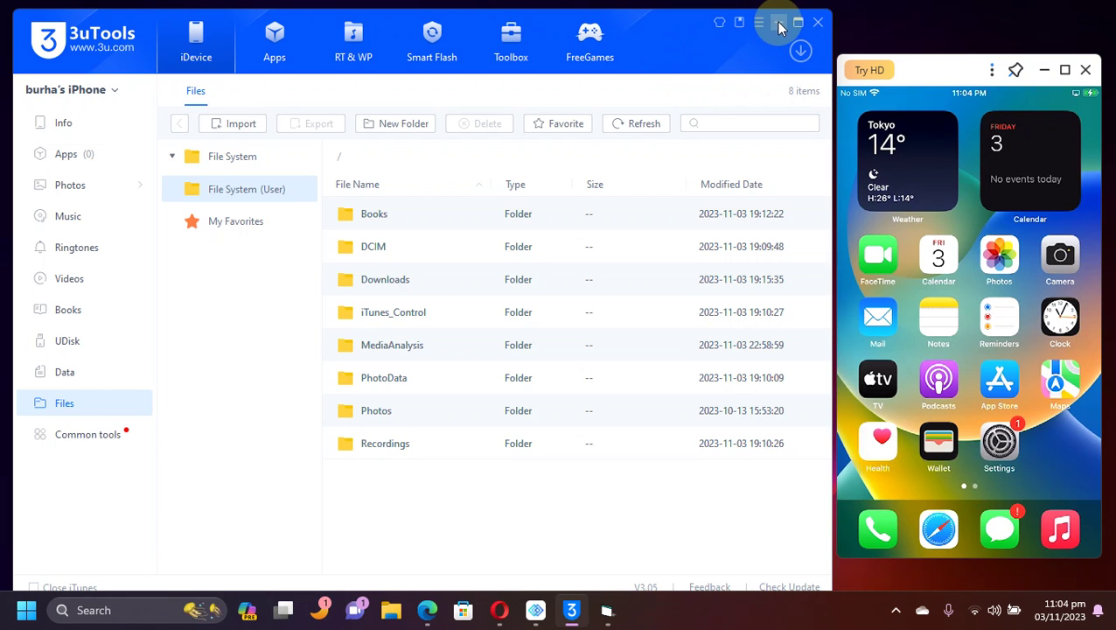
Enlarge the phone mirror and add a new package source to the Sources list in Sileo.
{"action": "left_click", "coordinate": [1065, 69]}
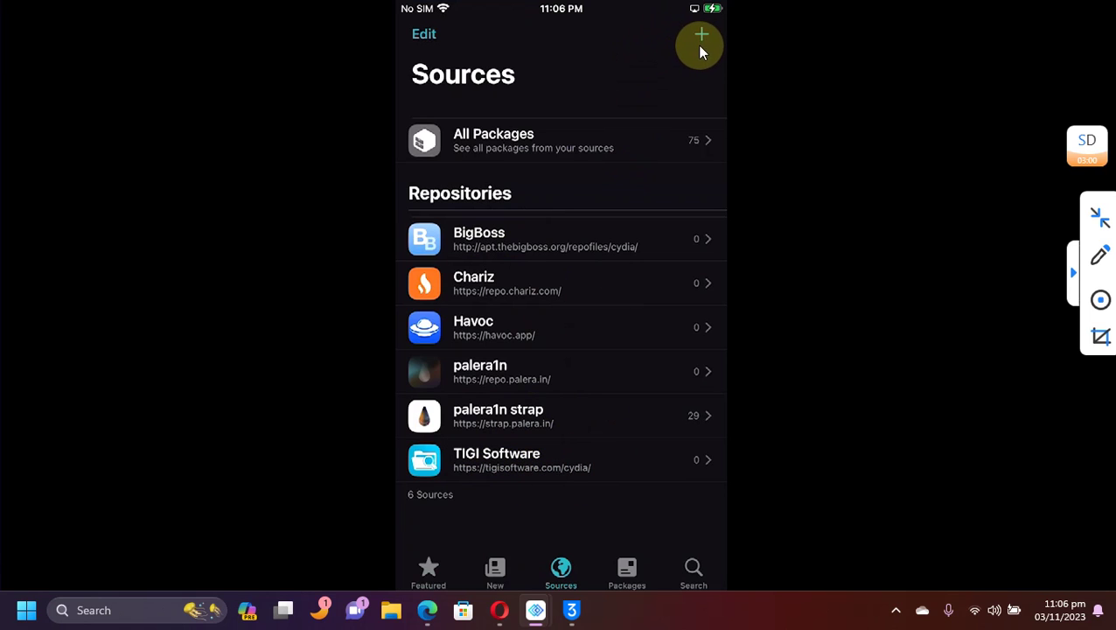
{"action": "left_click", "coordinate": [690, 72]}
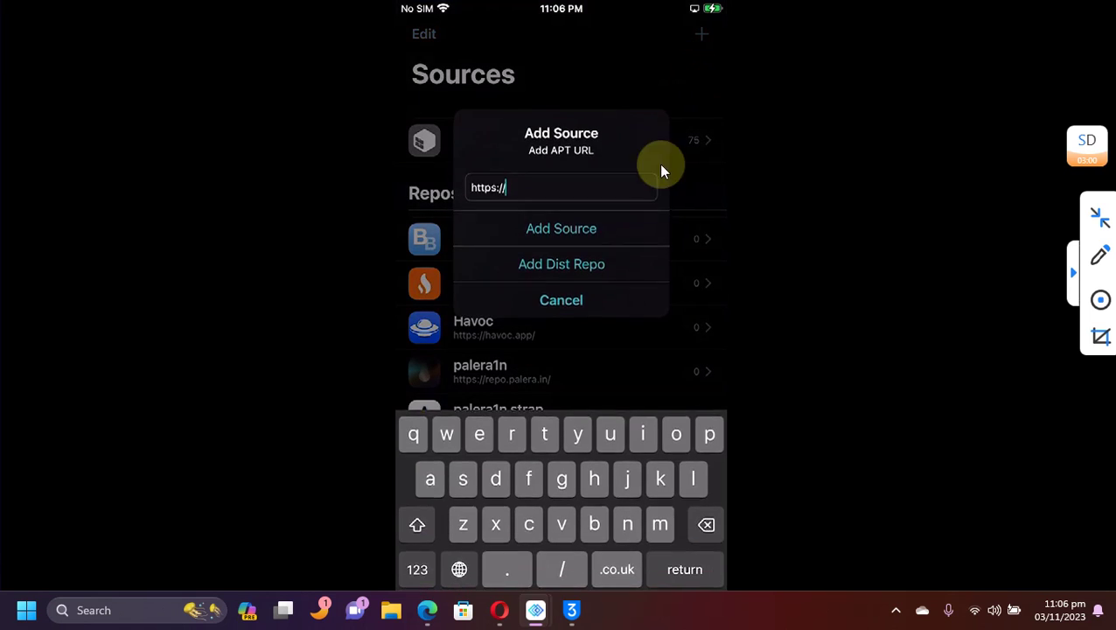
{"action": "left_click", "coordinate": [574, 240]}
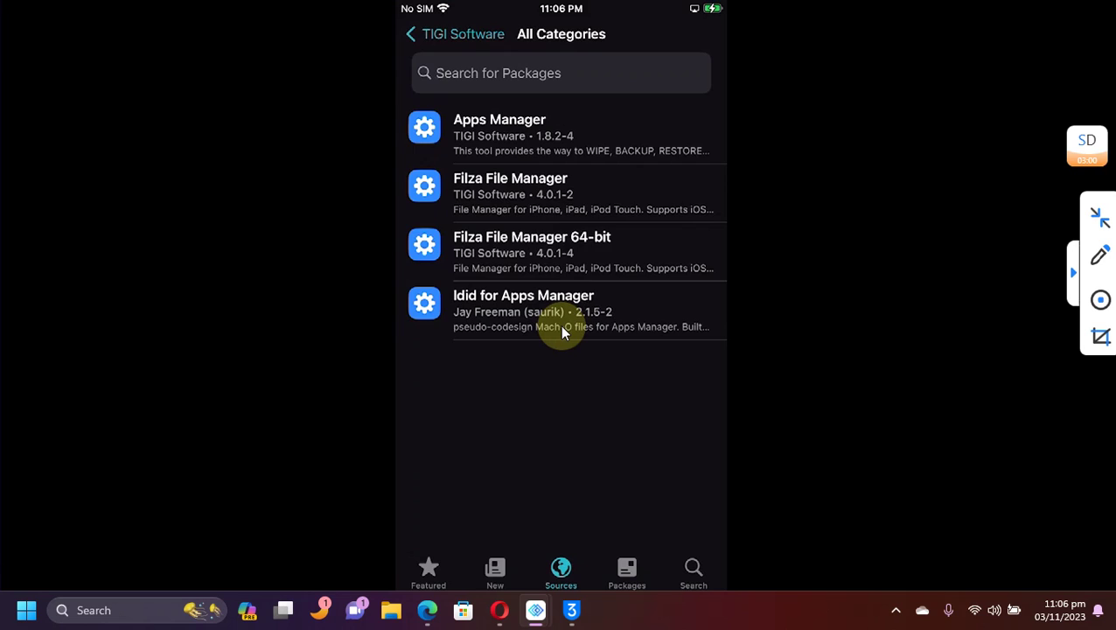
Search the packages for Afc and install Apple File Conduit "2" (iOS 11+, arm64).
{"action": "left_click", "coordinate": [562, 332]}
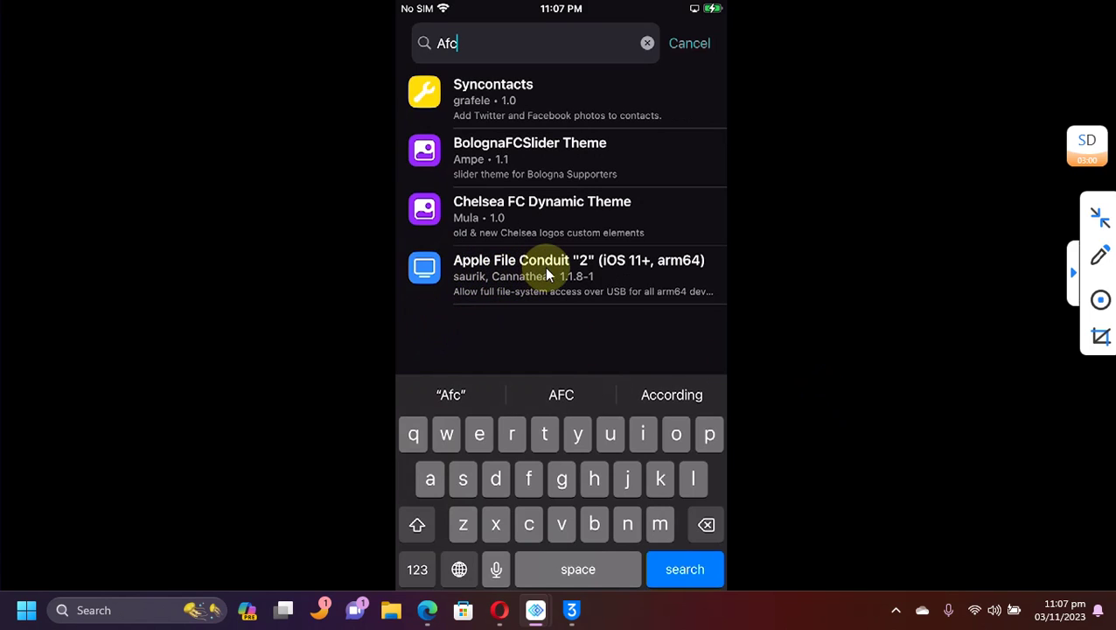
{"action": "left_click", "coordinate": [681, 290]}
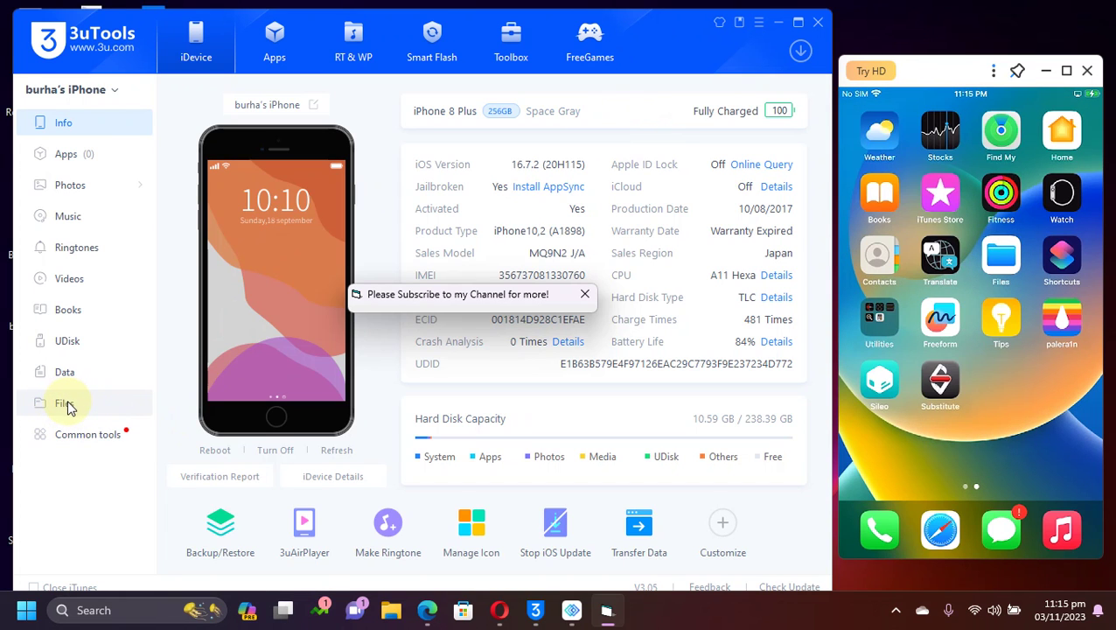
Switch to 3uTools and browse the iPhone's File System (Jailbreak) root and Applications (Jailbreak) folder.
{"action": "left_click", "coordinate": [64, 408]}
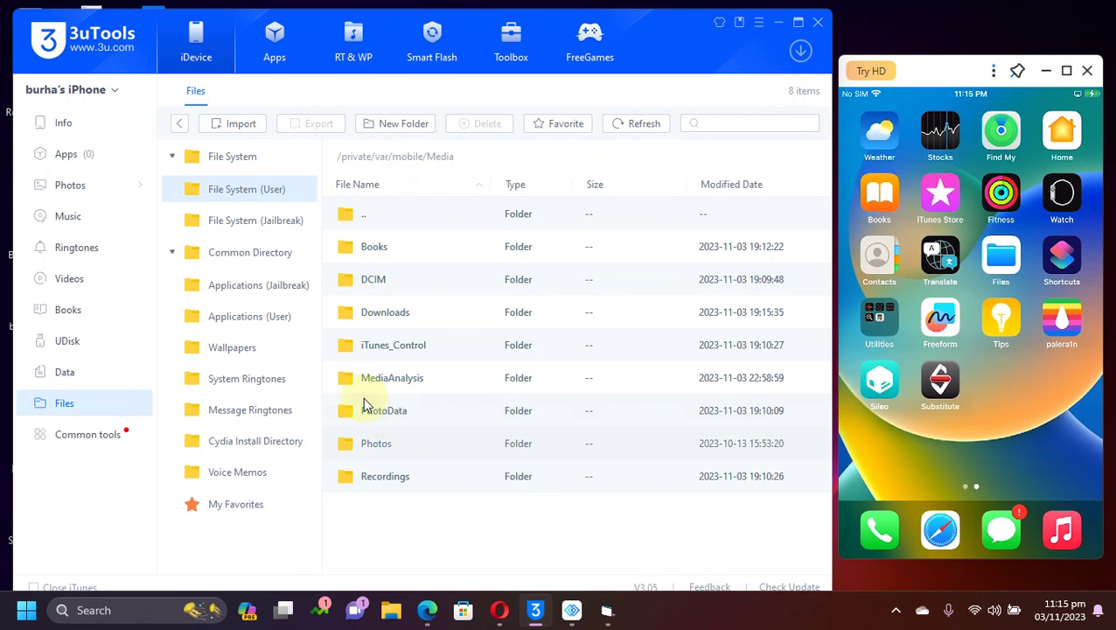
{"action": "left_click", "coordinate": [236, 227]}
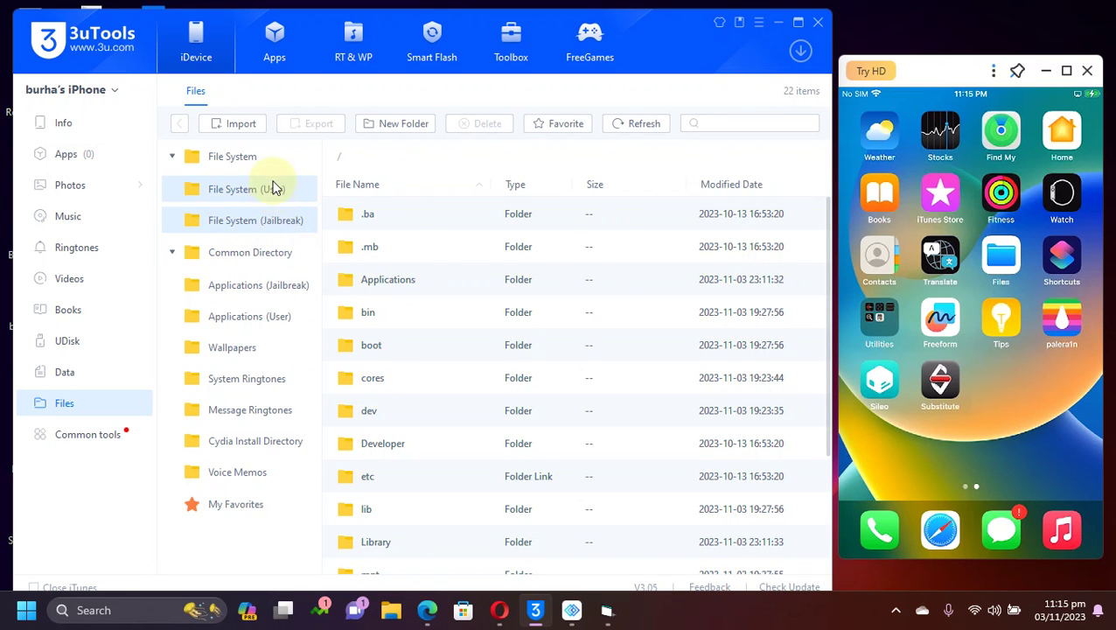
{"action": "left_click", "coordinate": [273, 289]}
{"action": "scroll", "coordinate": [560, 368], "scroll_direction": "down", "scroll_amount": 5}
{"action": "scroll", "coordinate": [564, 367], "scroll_direction": "down", "scroll_amount": 10}
{"action": "scroll", "coordinate": [609, 399], "scroll_direction": "up", "scroll_amount": 15}
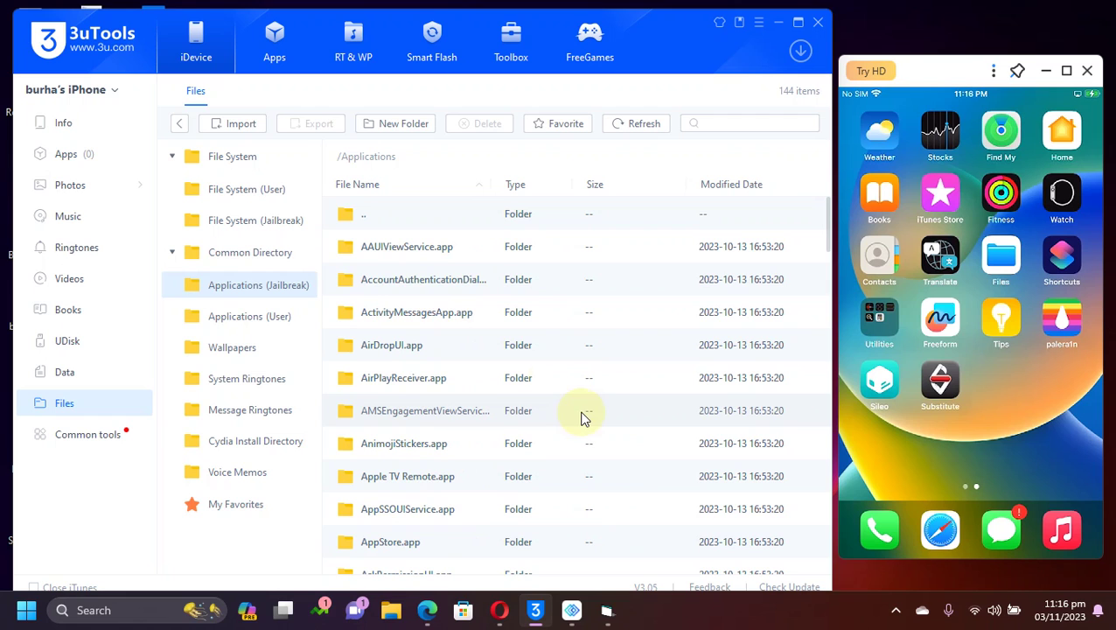
Open the var folder in File System (Jailbreak) and check the actions available for its lib folder.
{"action": "left_click", "coordinate": [256, 219]}
{"action": "scroll", "coordinate": [444, 456], "scroll_direction": "down", "scroll_amount": 5}
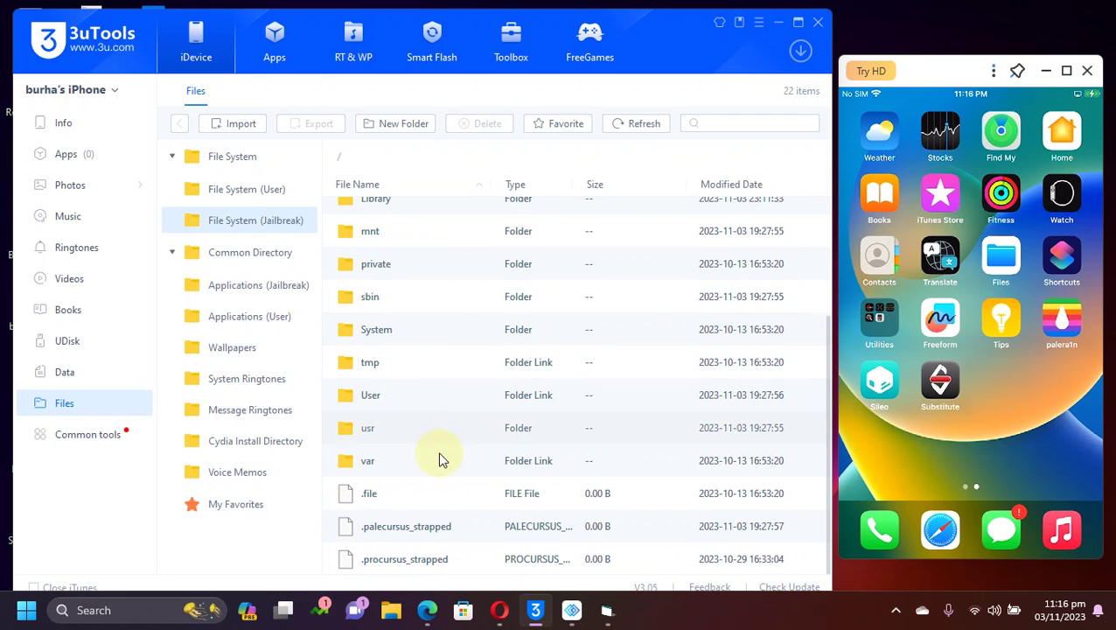
{"action": "double_click", "coordinate": [367, 461]}
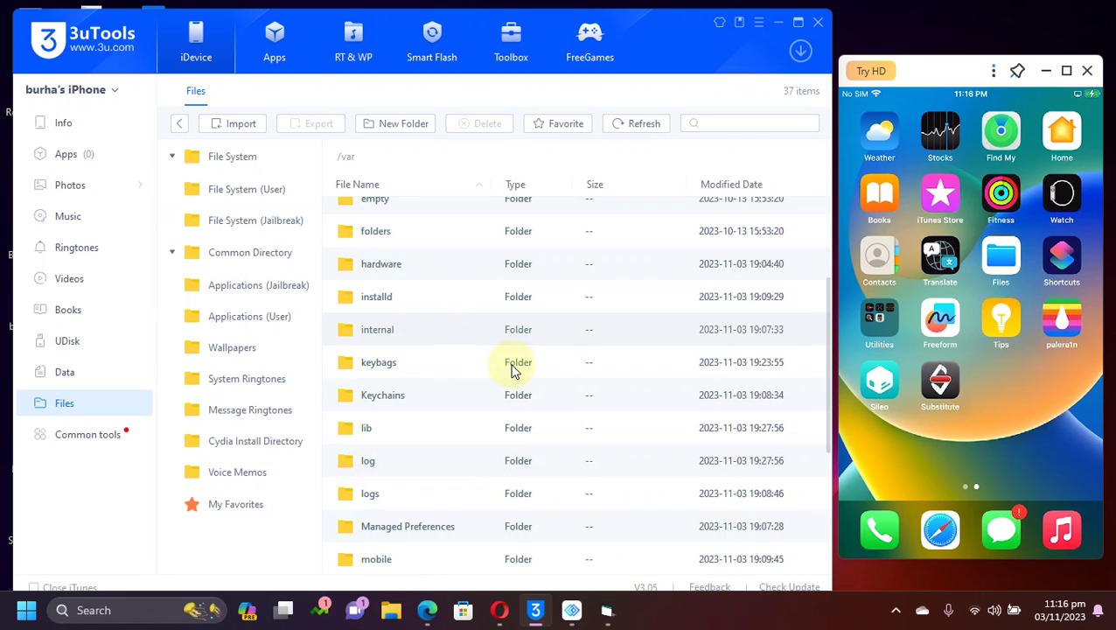
{"action": "scroll", "coordinate": [365, 287], "scroll_direction": "down", "scroll_amount": 2}
{"action": "right_click", "coordinate": [364, 282]}
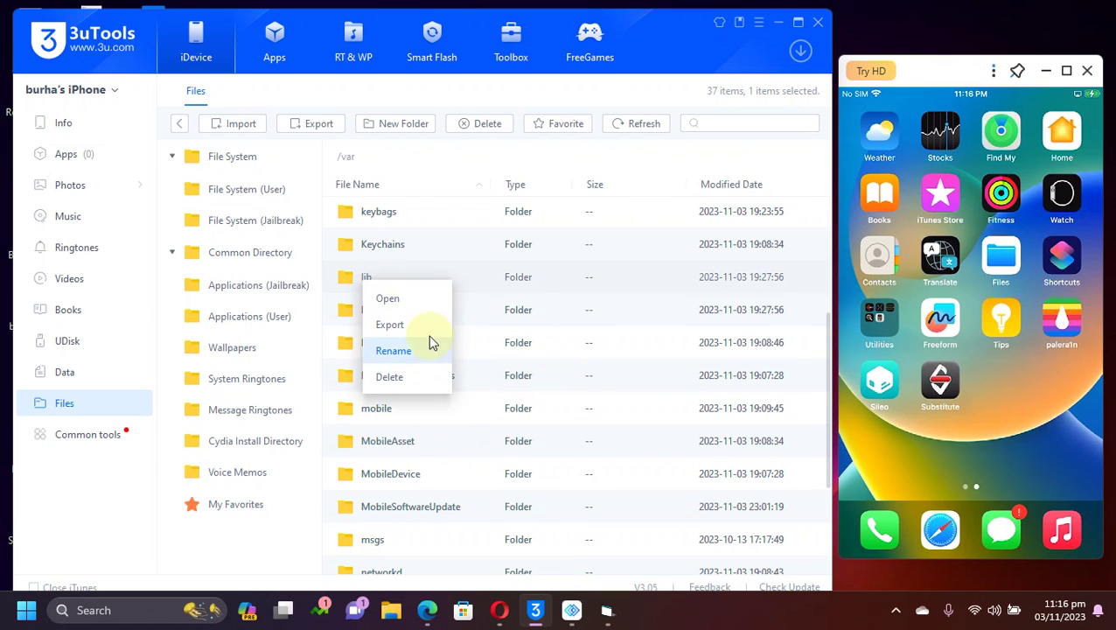
{"action": "left_click", "coordinate": [356, 281]}
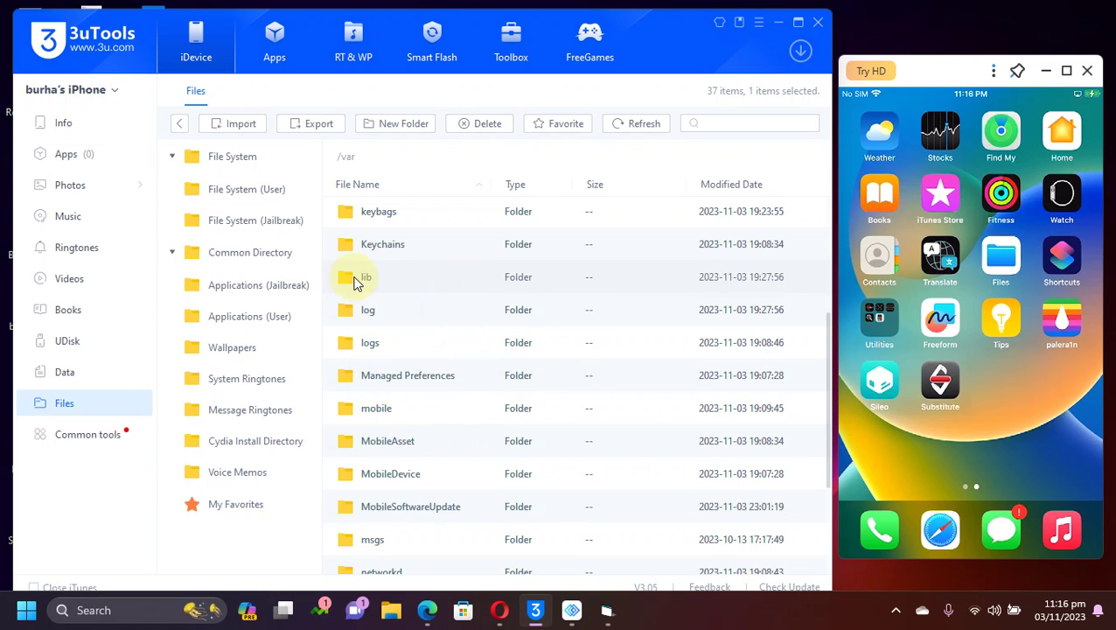
Look through the lib folder inside var and the /usr/local folder.
{"action": "double_click", "coordinate": [356, 280]}
{"action": "double_click", "coordinate": [456, 354]}
{"action": "double_click", "coordinate": [373, 430]}
{"action": "double_click", "coordinate": [350, 378]}
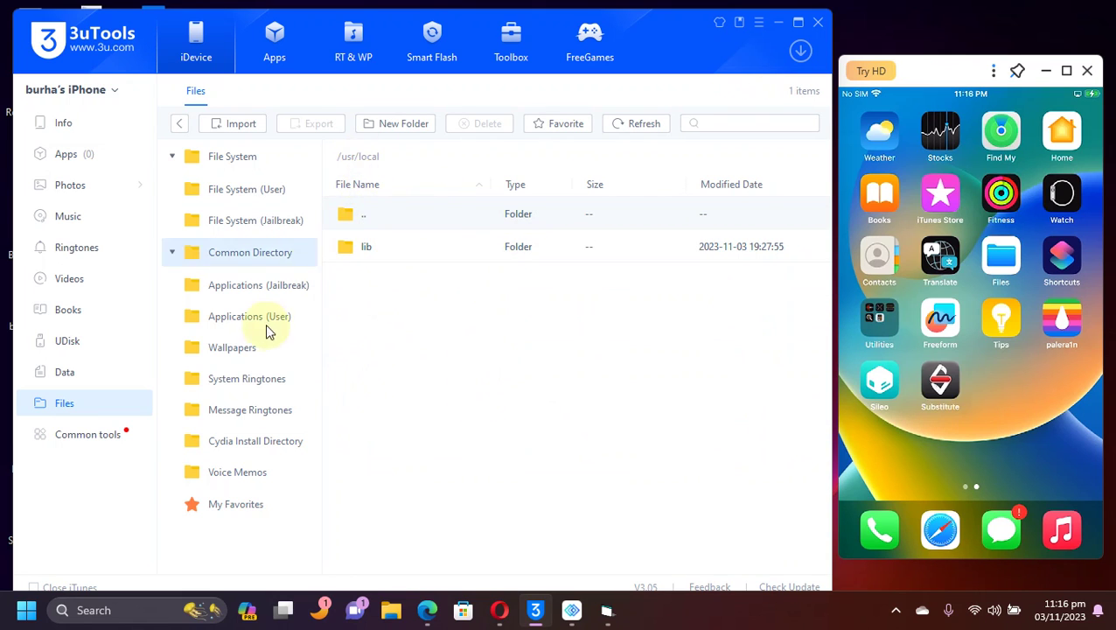
Create a new folder named Test in the root of File System (Jailbreak).
{"action": "left_click", "coordinate": [256, 220]}
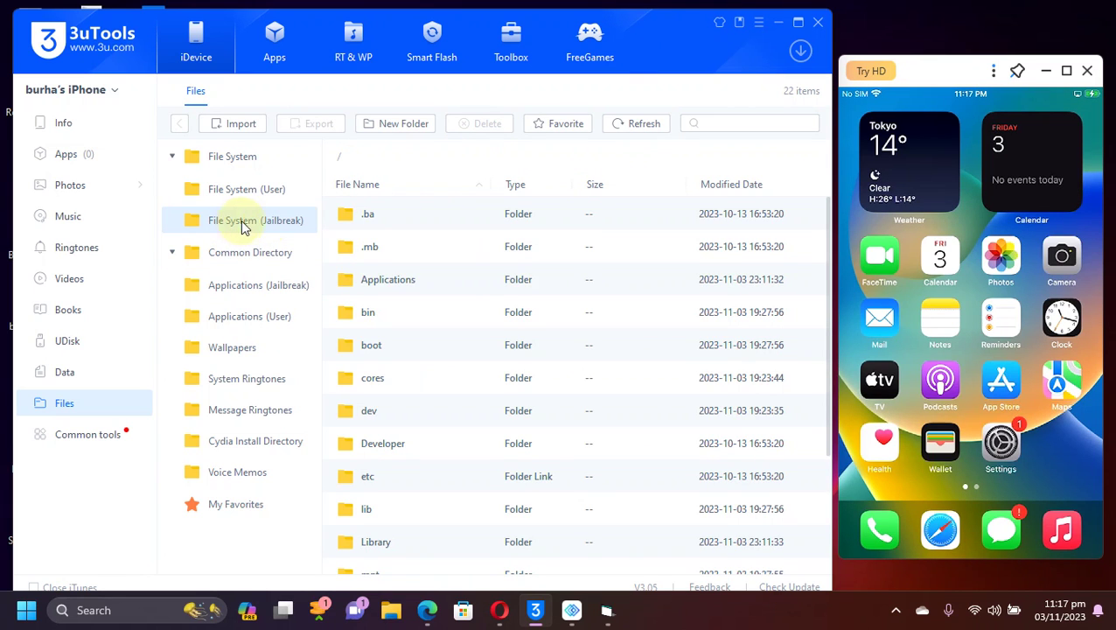
{"action": "left_click", "coordinate": [411, 131]}
{"action": "type", "text": "T"}
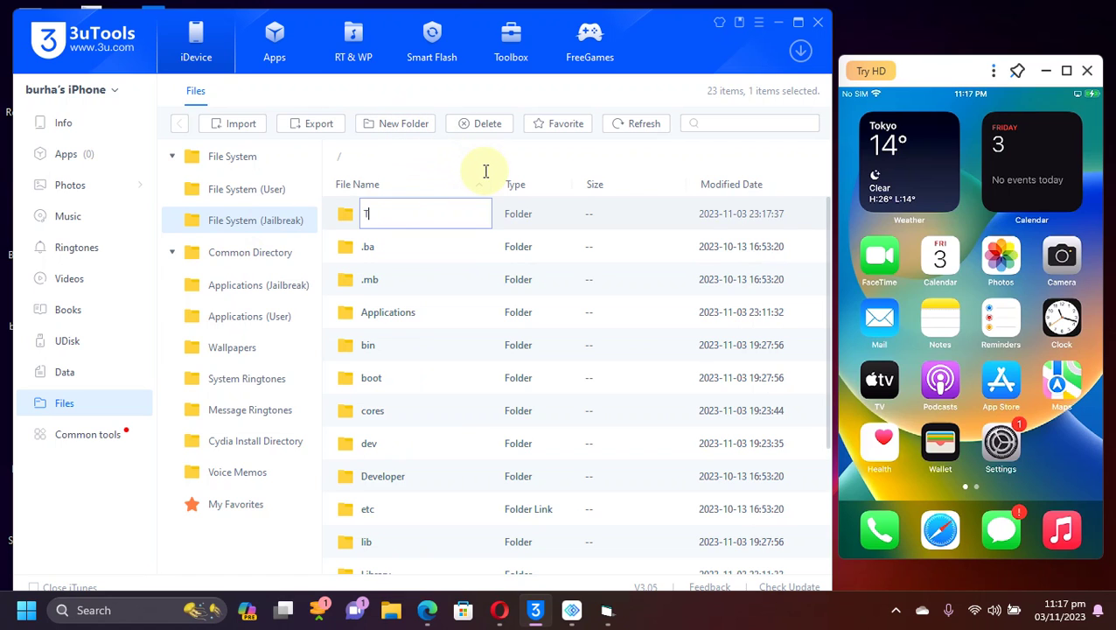
{"action": "type", "text": "est"}
{"action": "key", "text": "Return"}
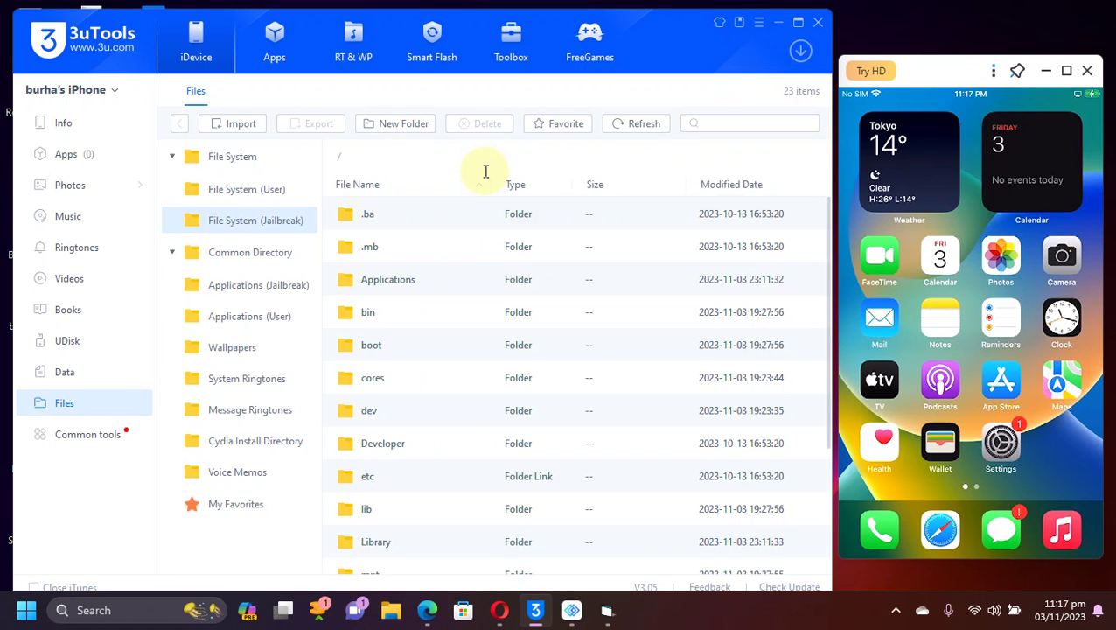
Locate the Test folder in the root, view its contents and return to the root.
{"action": "scroll", "coordinate": [429, 477], "scroll_direction": "down", "scroll_amount": 3}
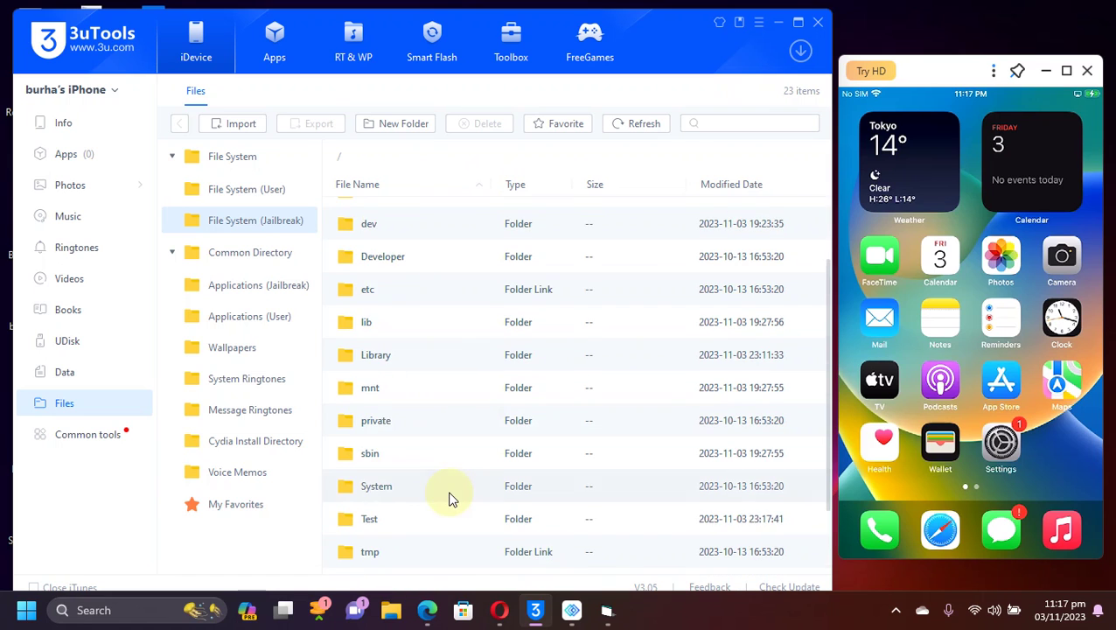
{"action": "scroll", "coordinate": [446, 494], "scroll_direction": "down", "scroll_amount": 1}
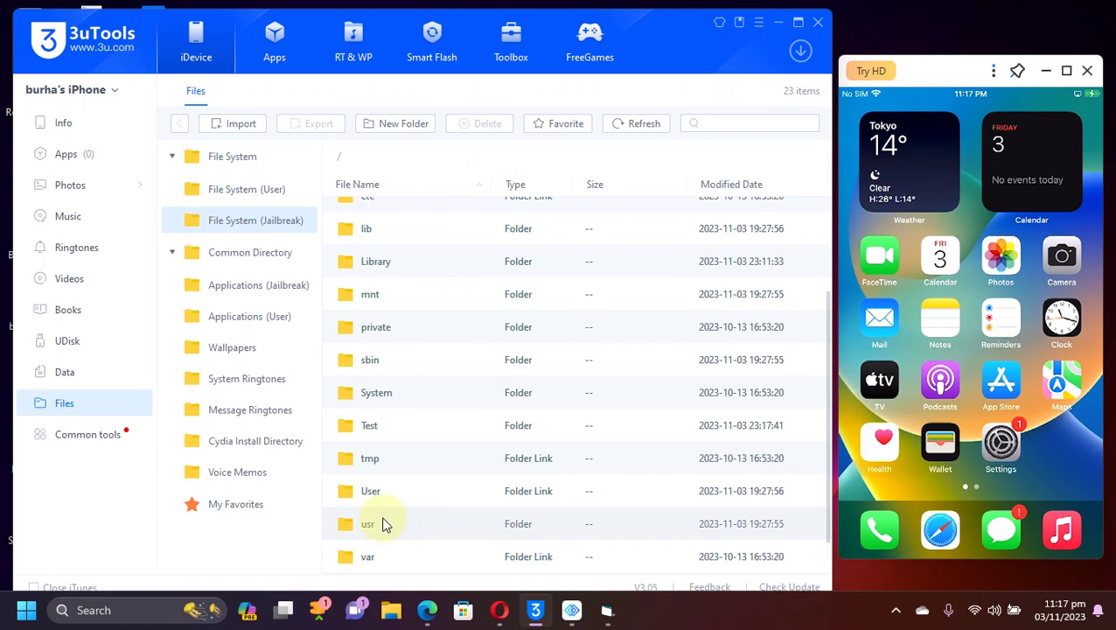
{"action": "double_click", "coordinate": [374, 424]}
{"action": "left_click", "coordinate": [179, 124]}
{"action": "scroll", "coordinate": [429, 490], "scroll_direction": "down", "scroll_amount": 5}
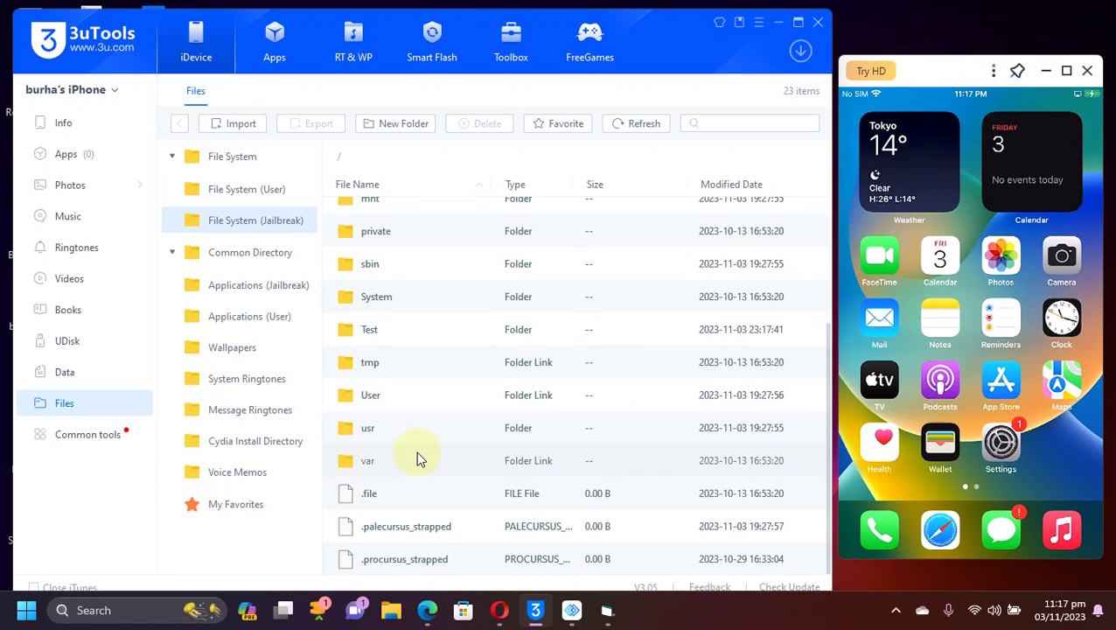
Delete the Test folder from the root and look through the remaining folders.
{"action": "right_click", "coordinate": [369, 335]}
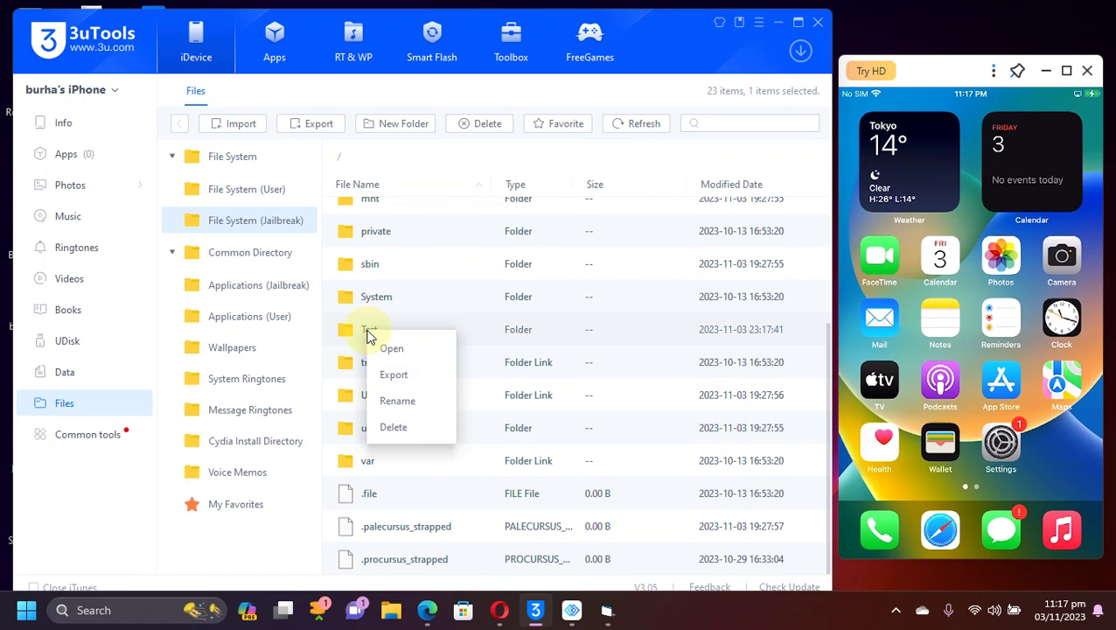
{"action": "left_click", "coordinate": [411, 429]}
{"action": "left_click", "coordinate": [547, 351]}
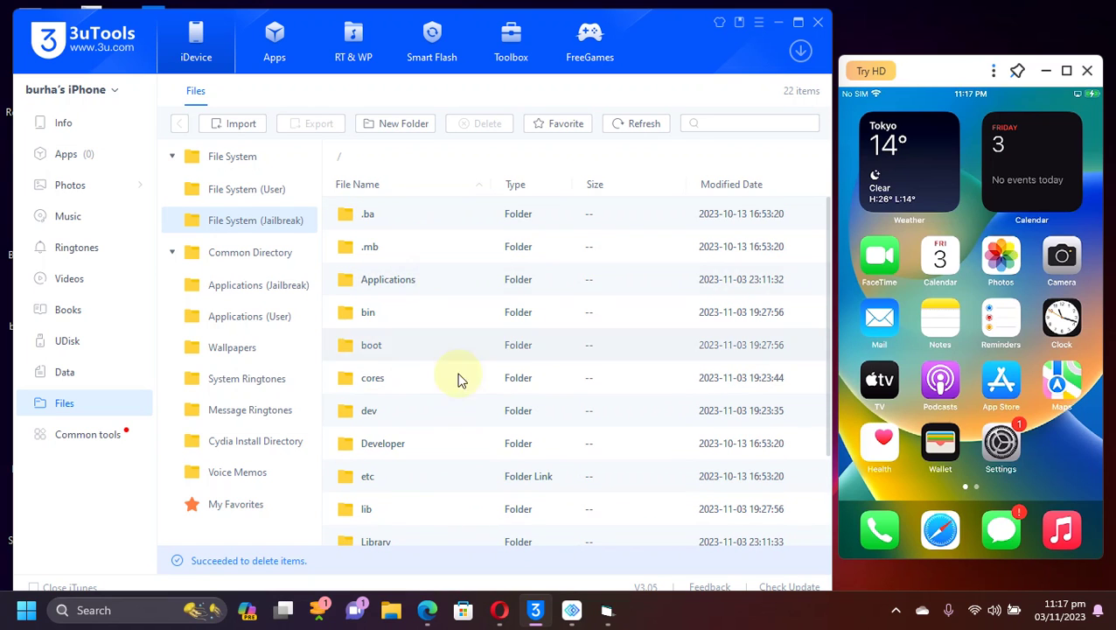
{"action": "scroll", "coordinate": [472, 396], "scroll_direction": "down", "scroll_amount": 5}
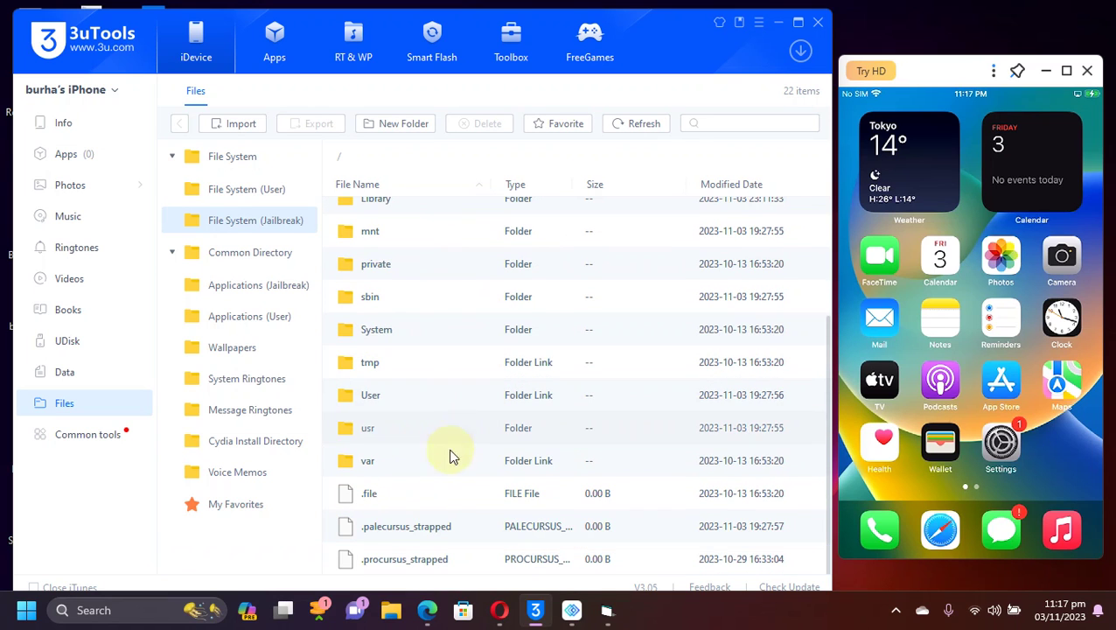
Rename the Test_rename folder in the root as Test_rename2.
{"action": "scroll", "coordinate": [441, 351], "scroll_direction": "down", "scroll_amount": 5}
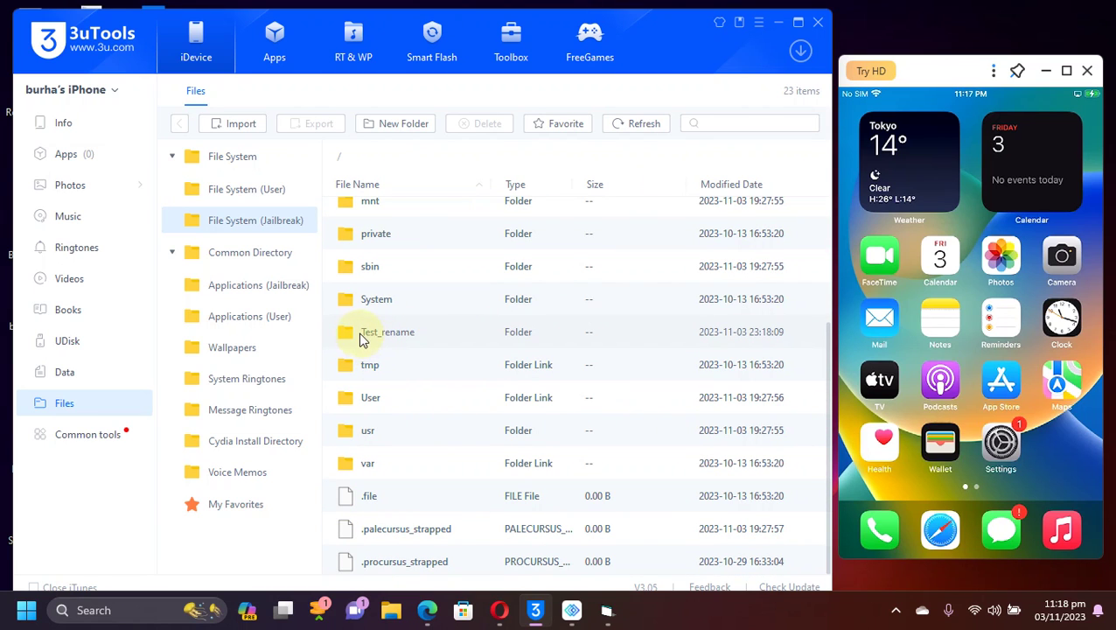
{"action": "right_click", "coordinate": [378, 334]}
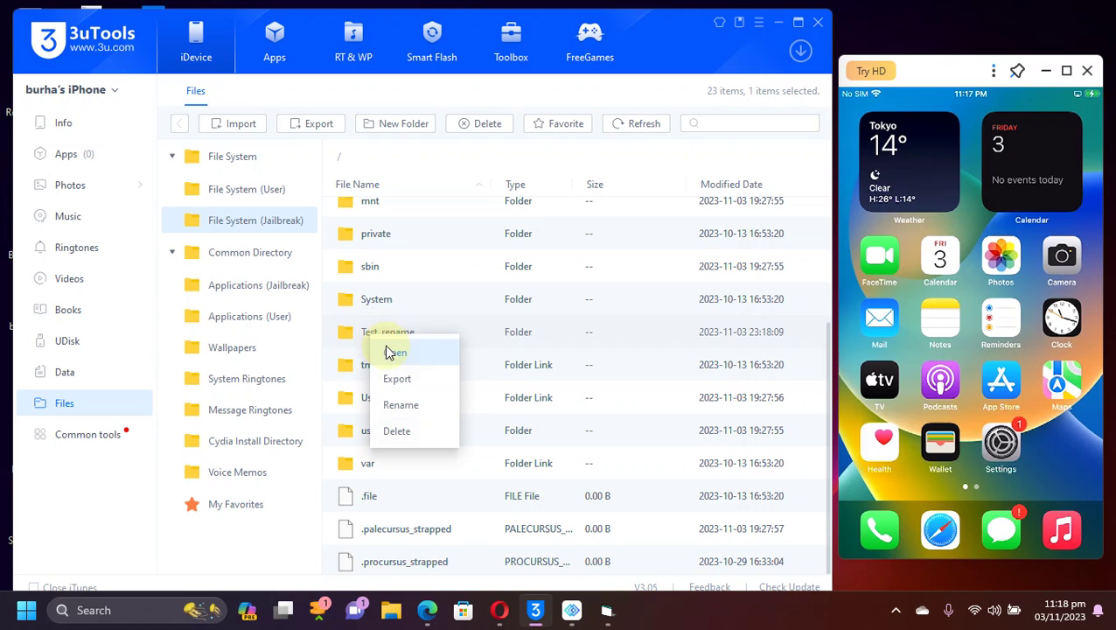
{"action": "left_click", "coordinate": [413, 405]}
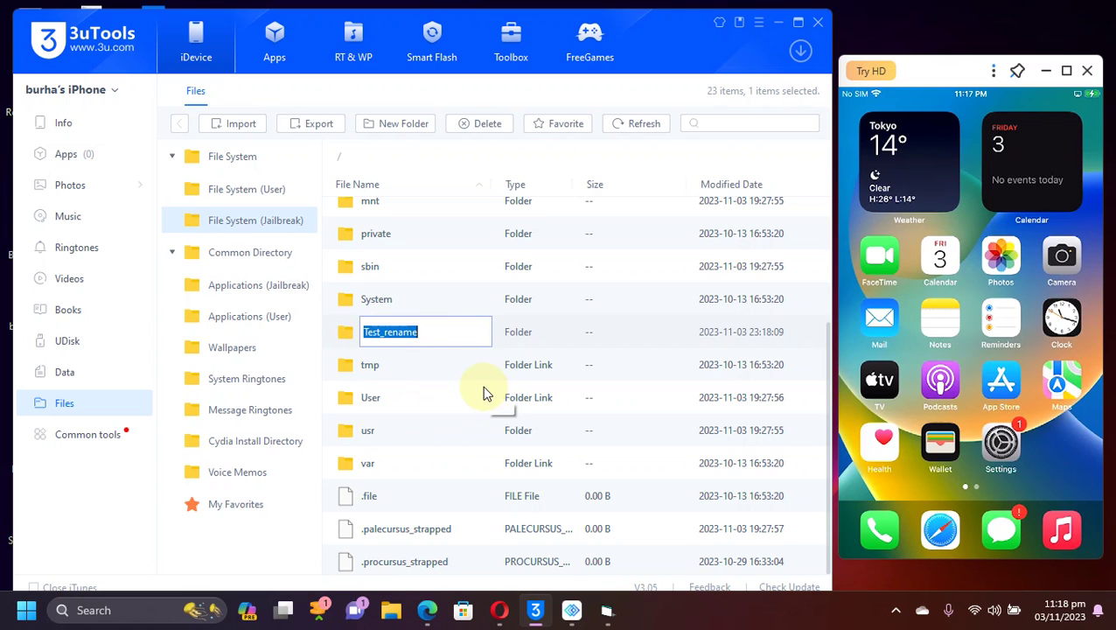
{"action": "type", "text": "Test_"}
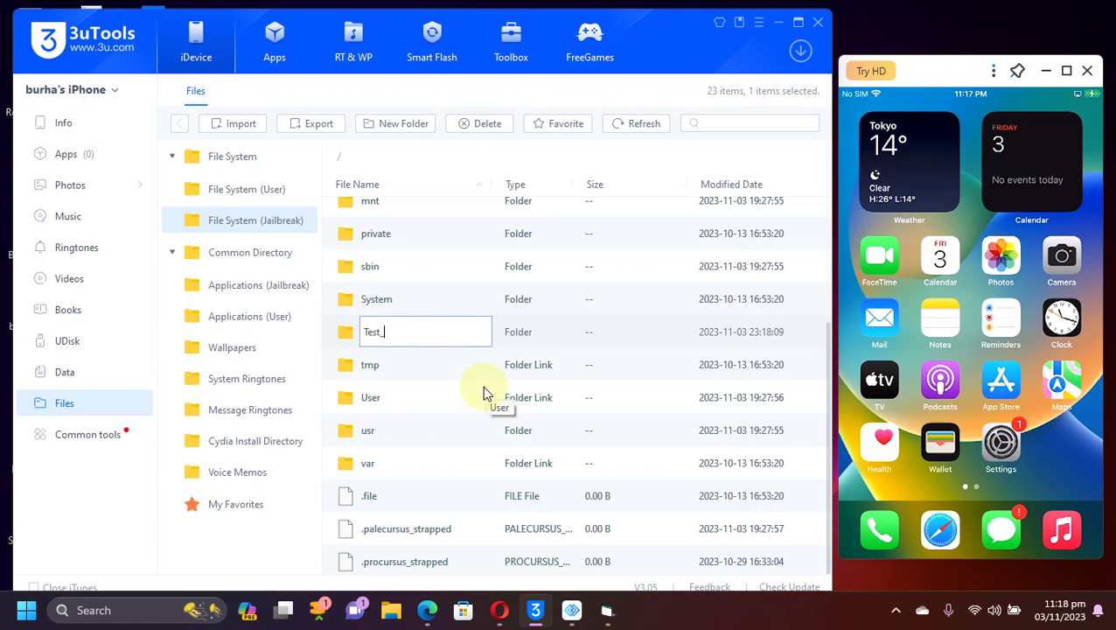
{"action": "type", "text": "rename2"}
{"action": "key", "text": "Return"}
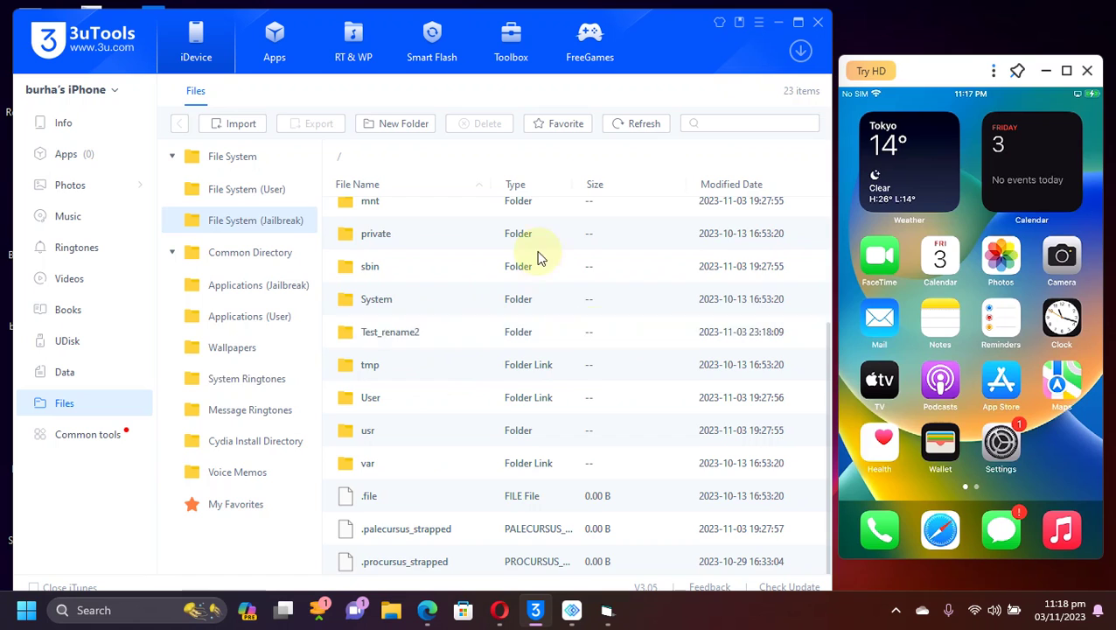
Browse the System Ringtones, Message Ringtones and Applications folders, ending at the File System (Jailbreak) root.
{"action": "left_click", "coordinate": [246, 378]}
{"action": "left_click", "coordinate": [245, 409]}
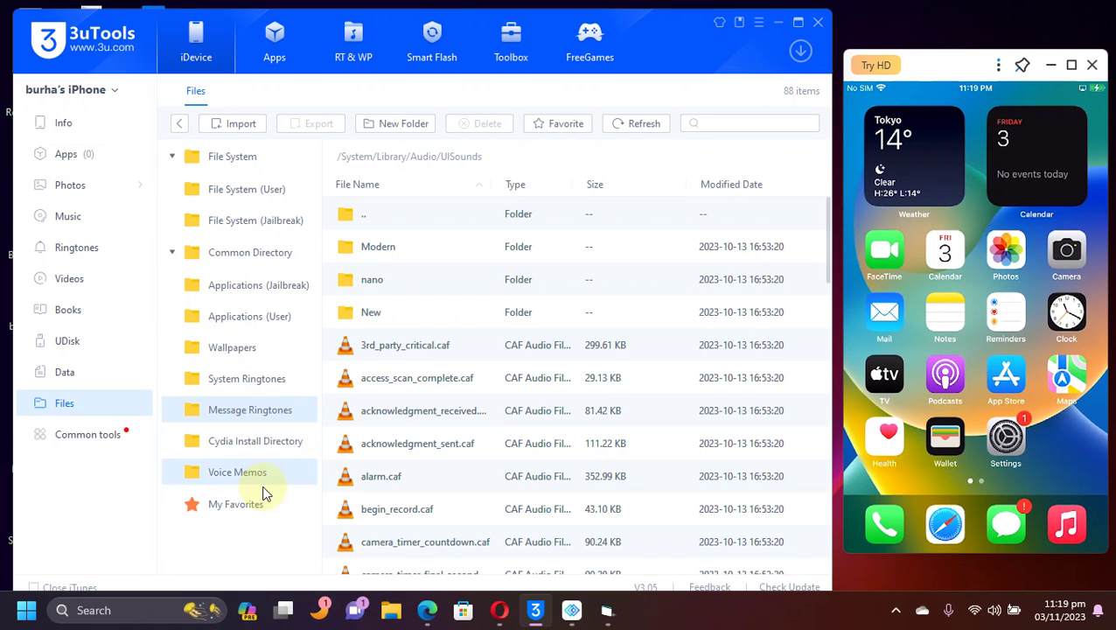
{"action": "left_click", "coordinate": [251, 223]}
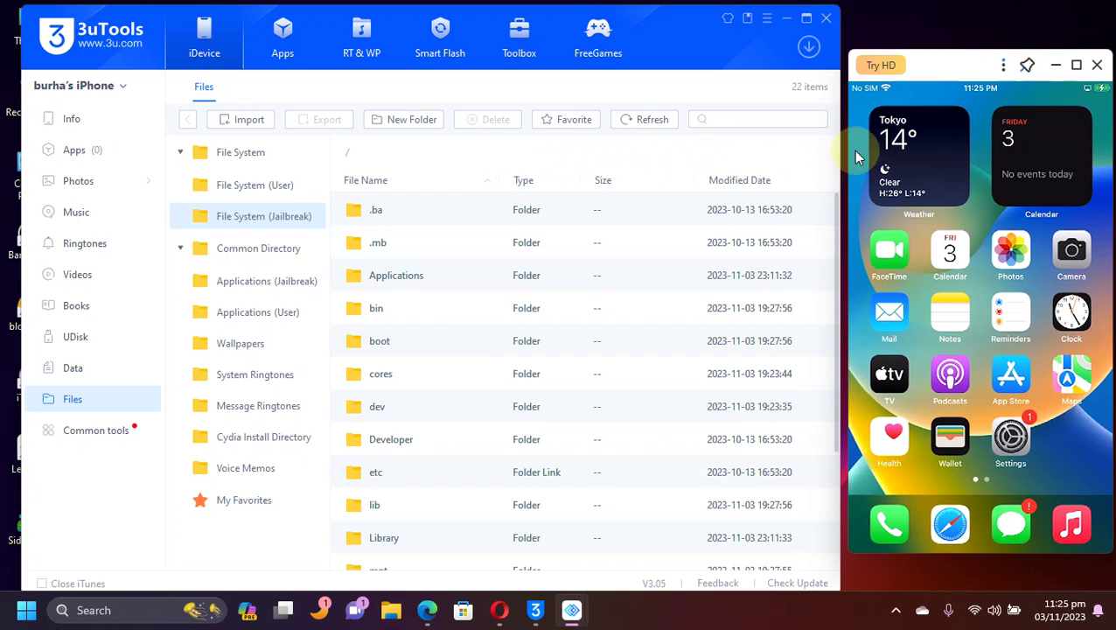
{"action": "double_click", "coordinate": [382, 278]}
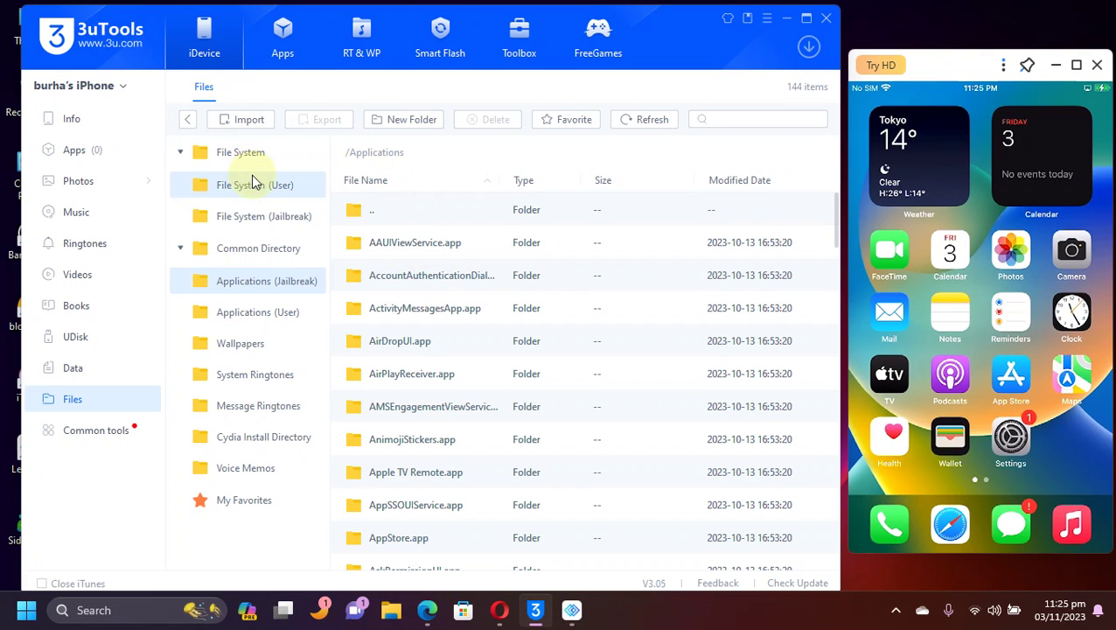
{"action": "left_click", "coordinate": [308, 216]}
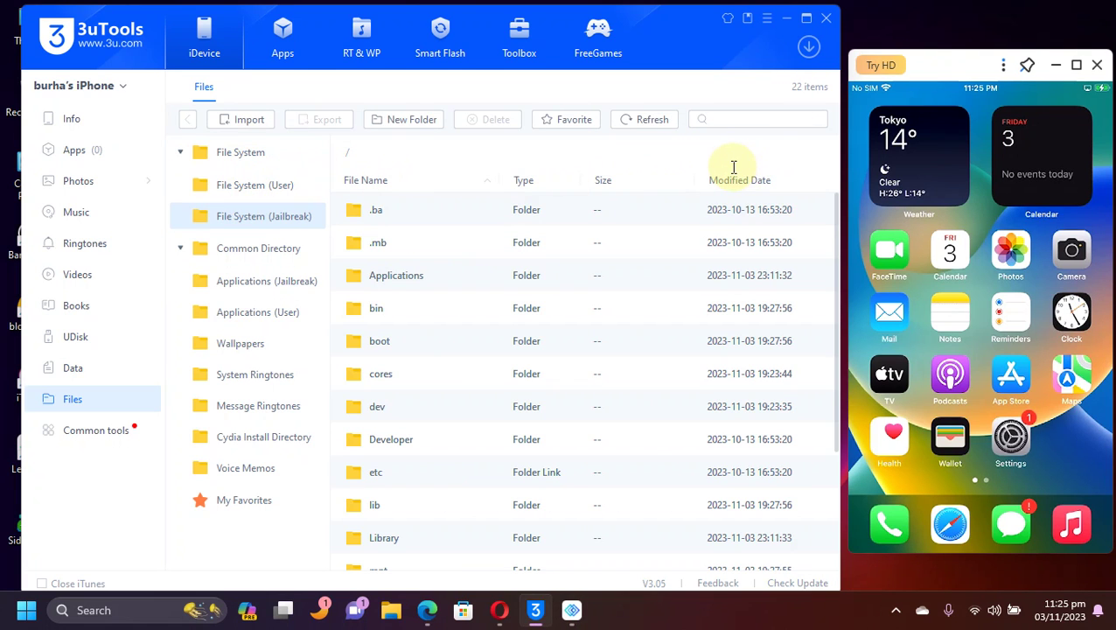